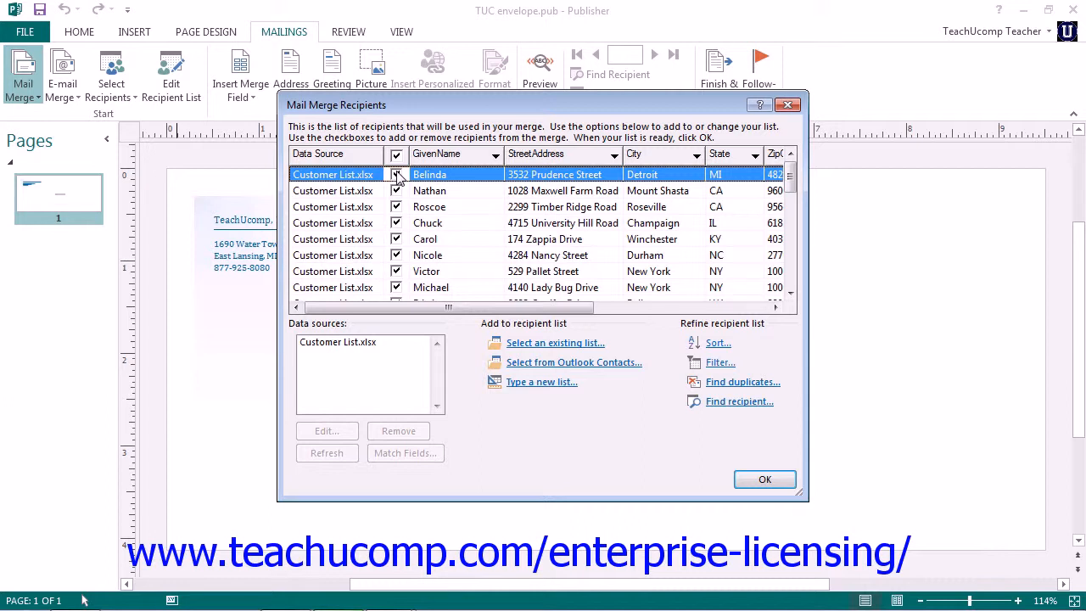
Step: Sort the mail merge recipient list by GivenName in descending order
click(717, 344)
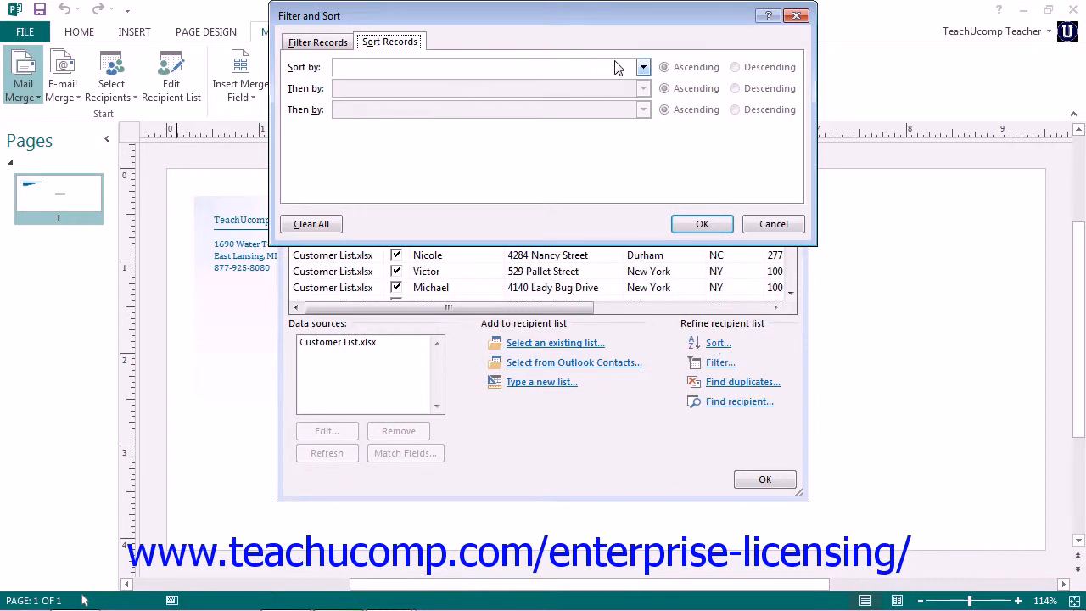
click(641, 68)
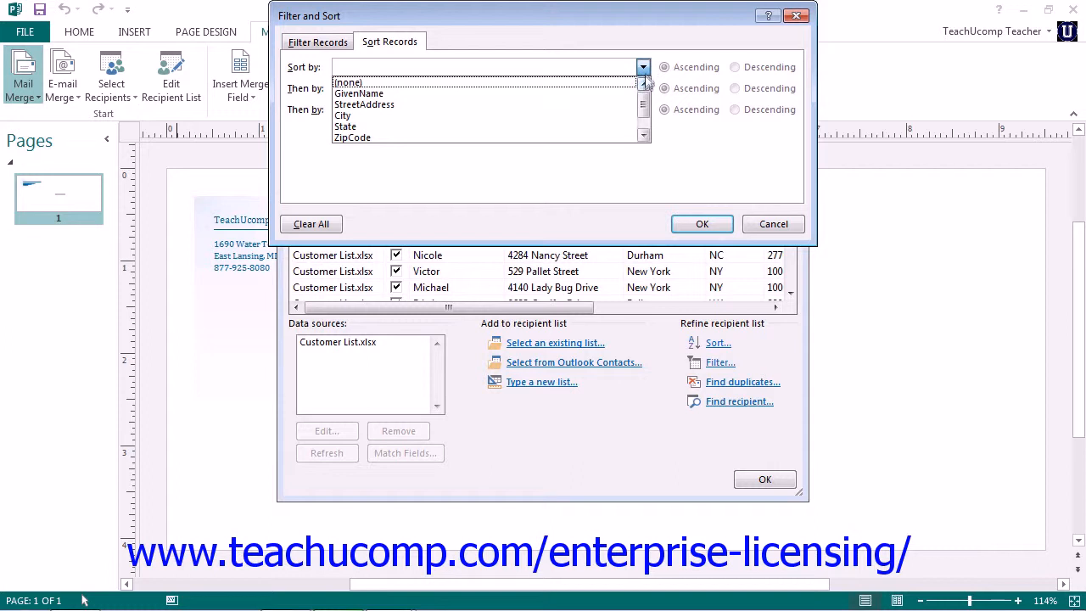
click(598, 94)
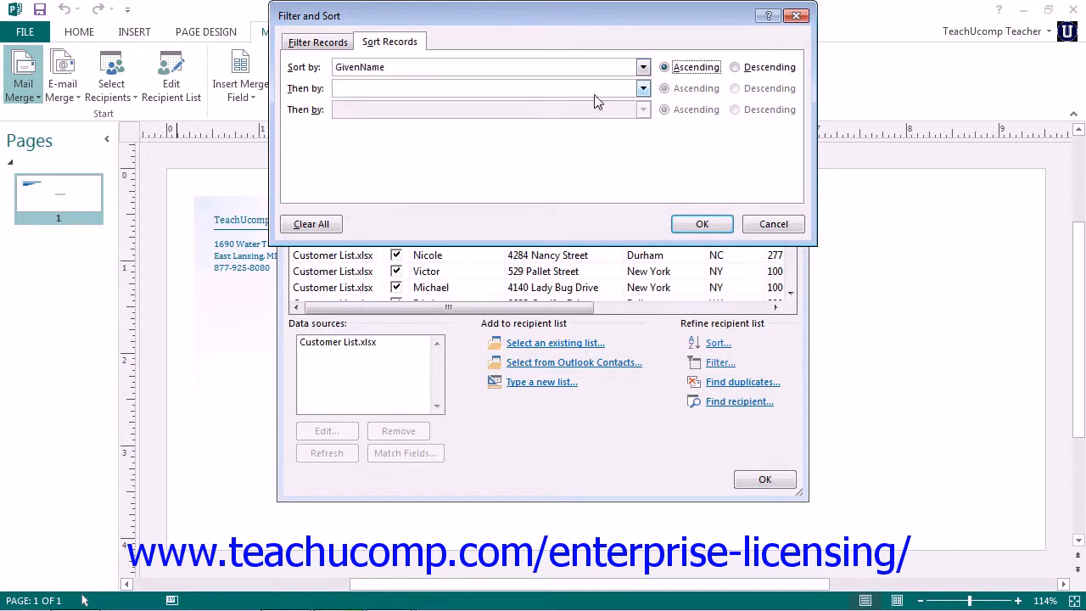
click(762, 67)
click(310, 106)
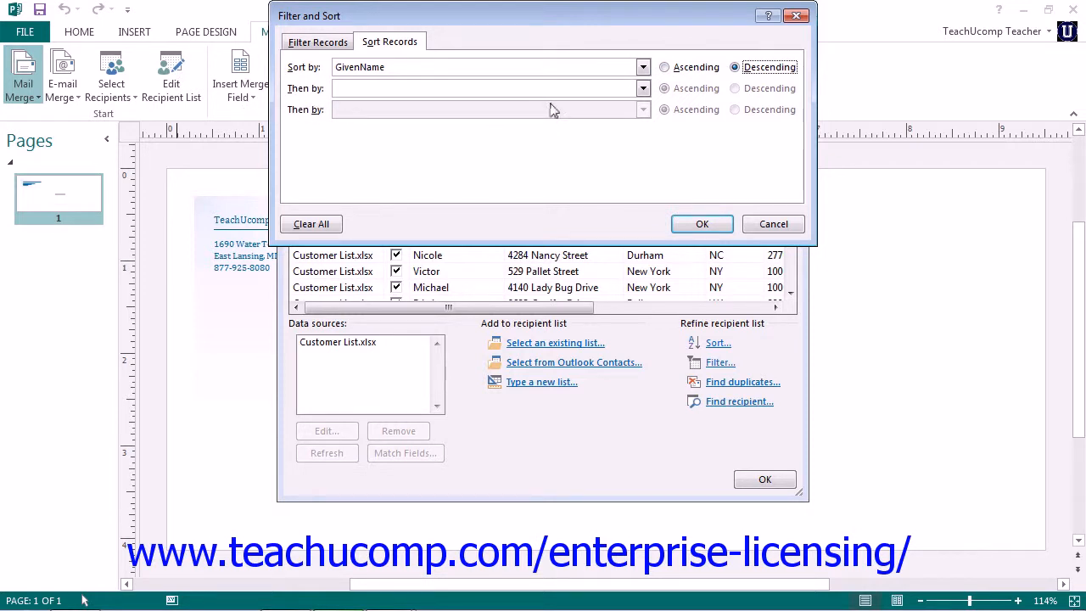
click(697, 224)
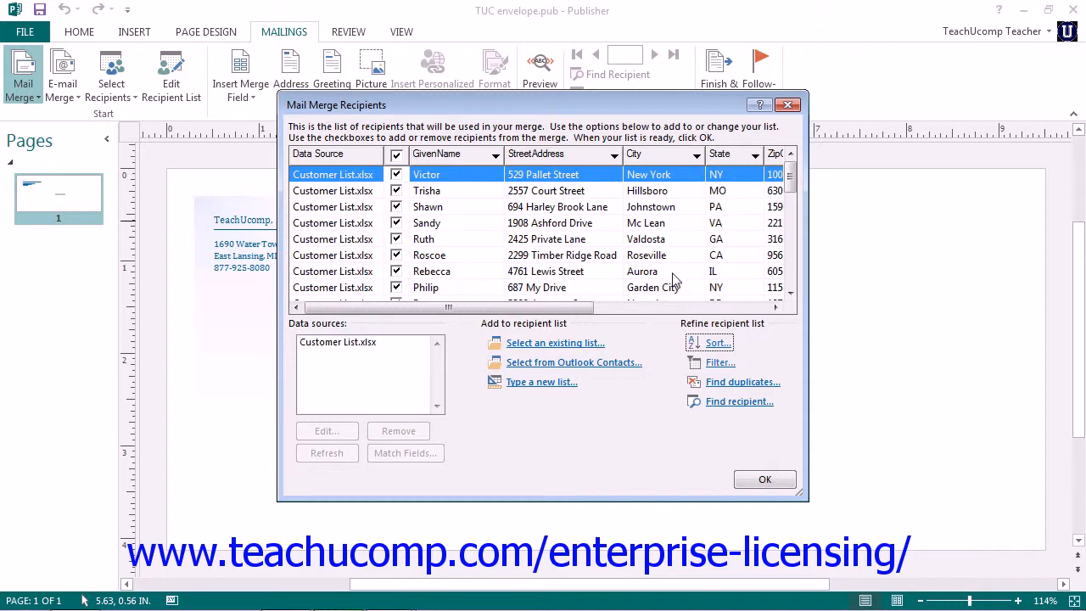
click(721, 362)
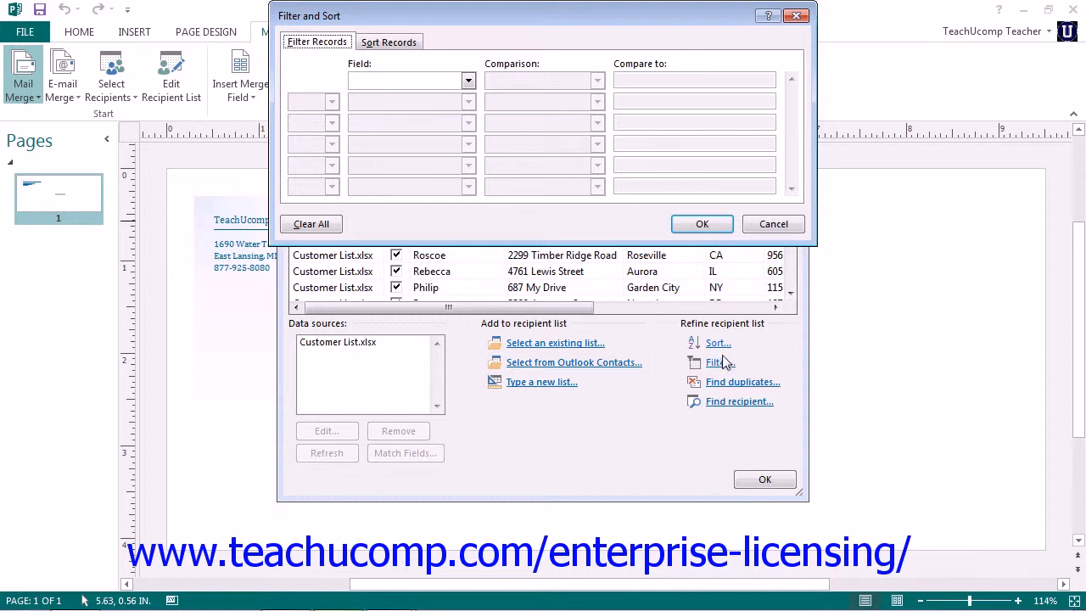
click(332, 43)
click(468, 81)
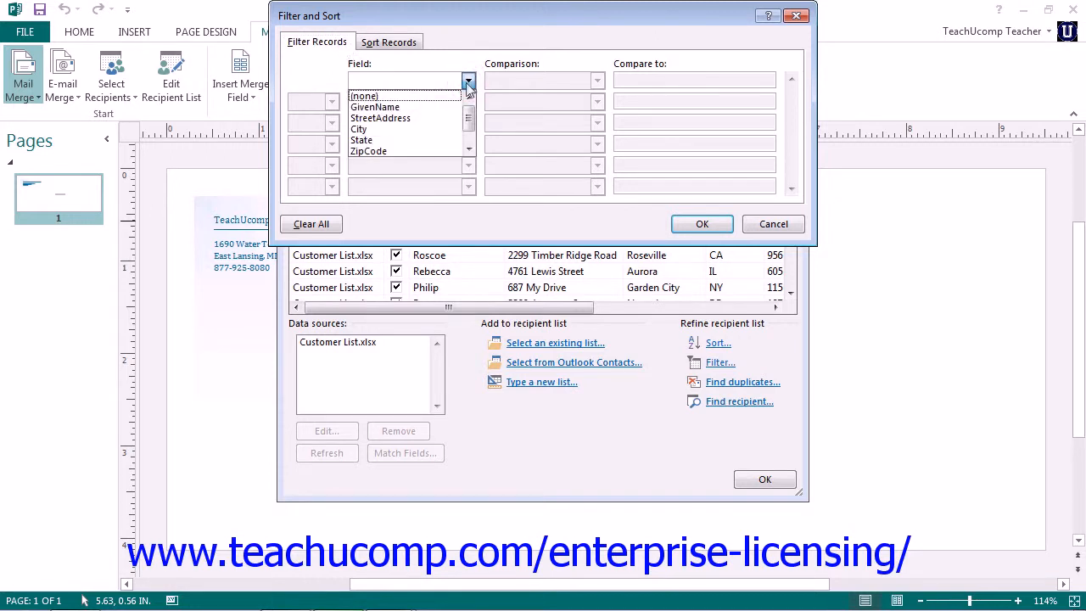
click(442, 108)
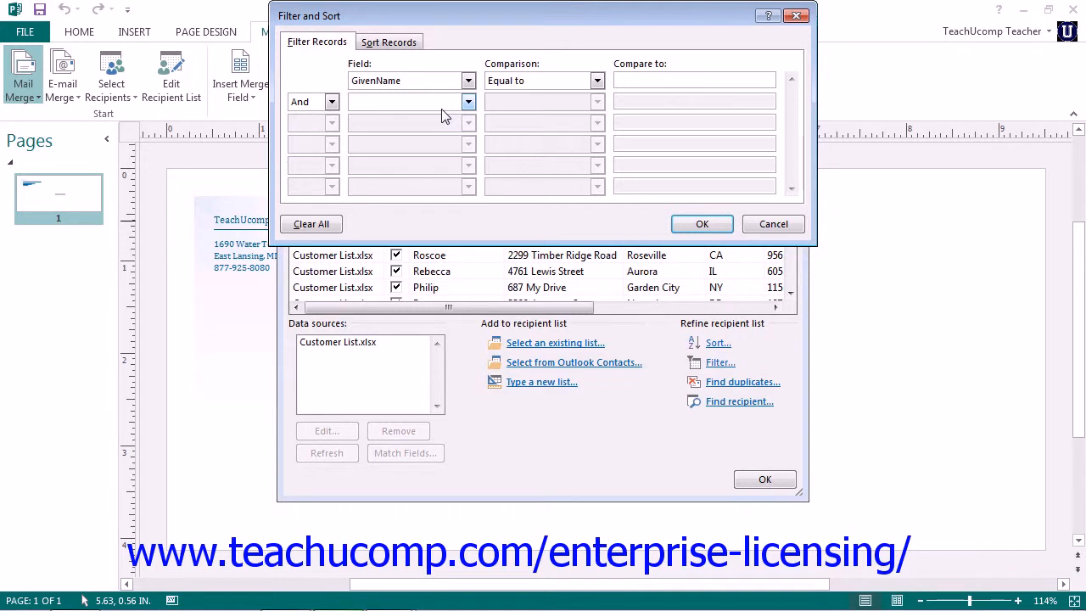
click(597, 81)
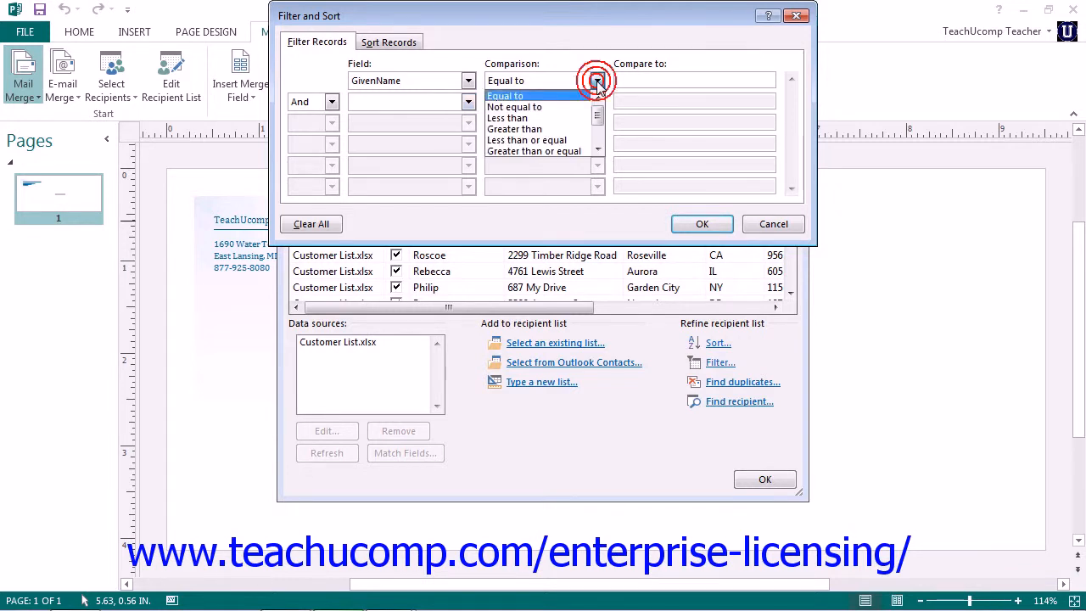
click(598, 80)
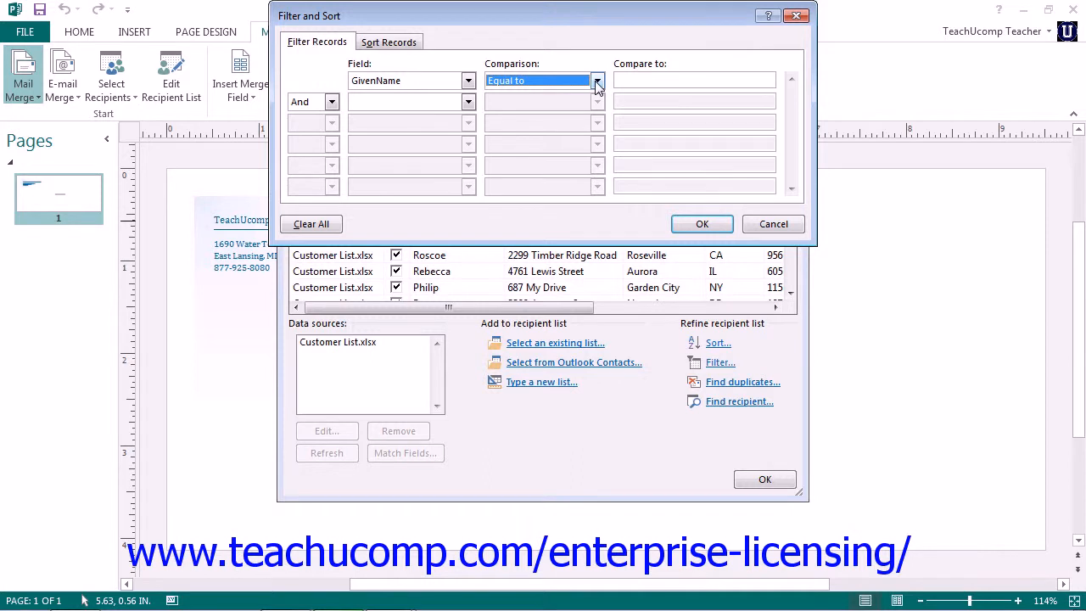
click(661, 79)
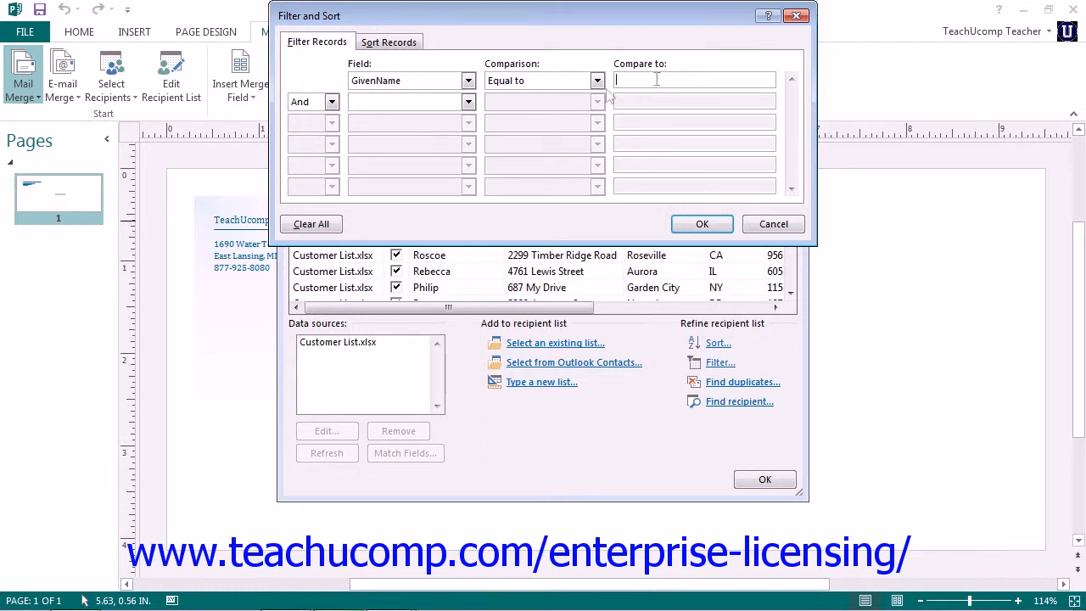
click(332, 102)
click(333, 102)
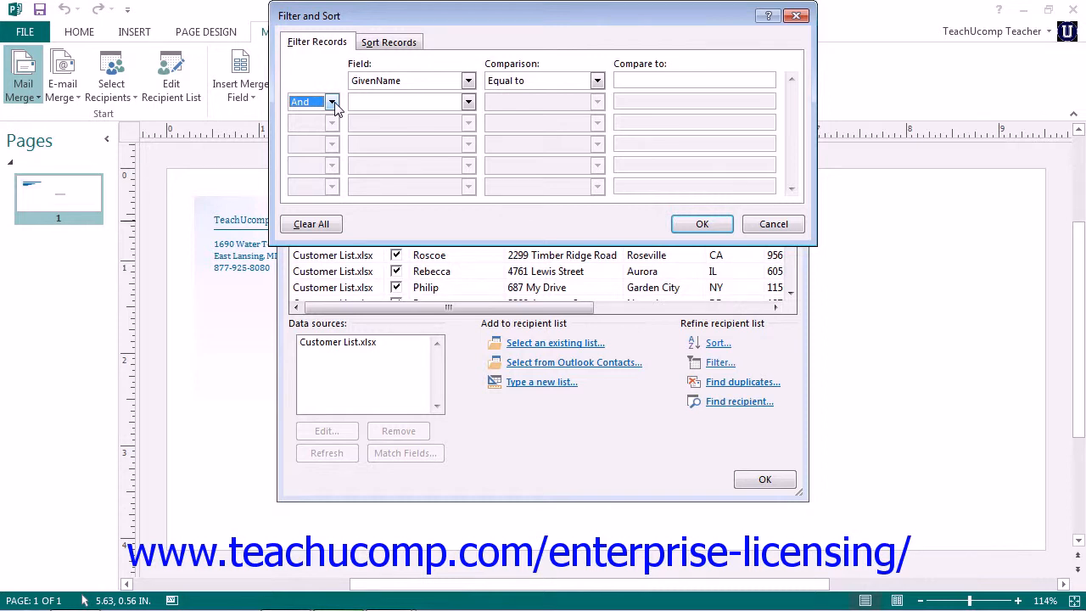
click(778, 223)
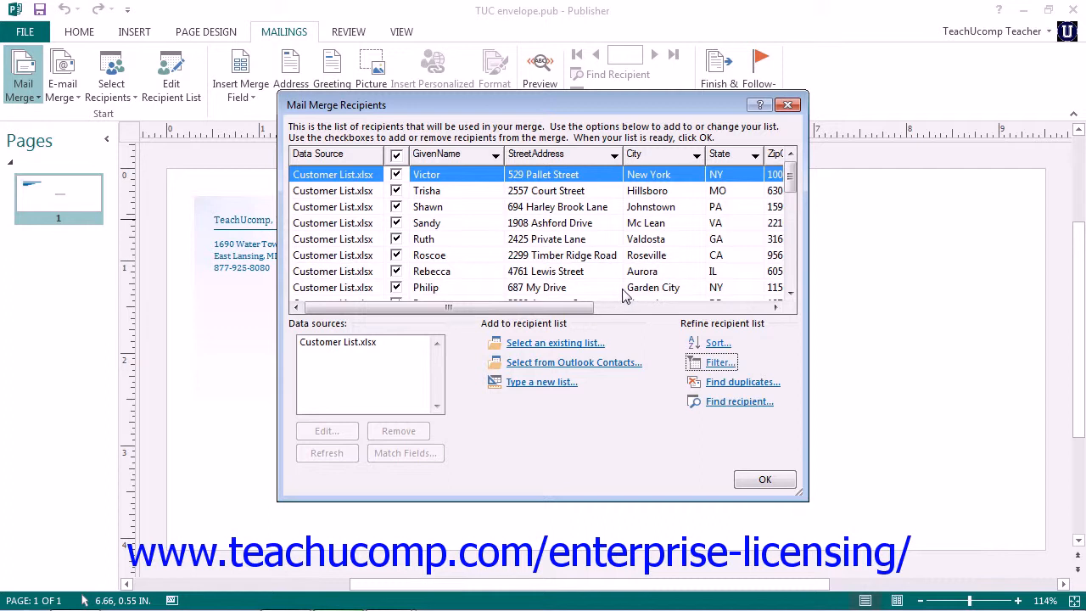
Step: Clear all sort and filter criteria from the recipient list and apply the cleared settings
click(718, 344)
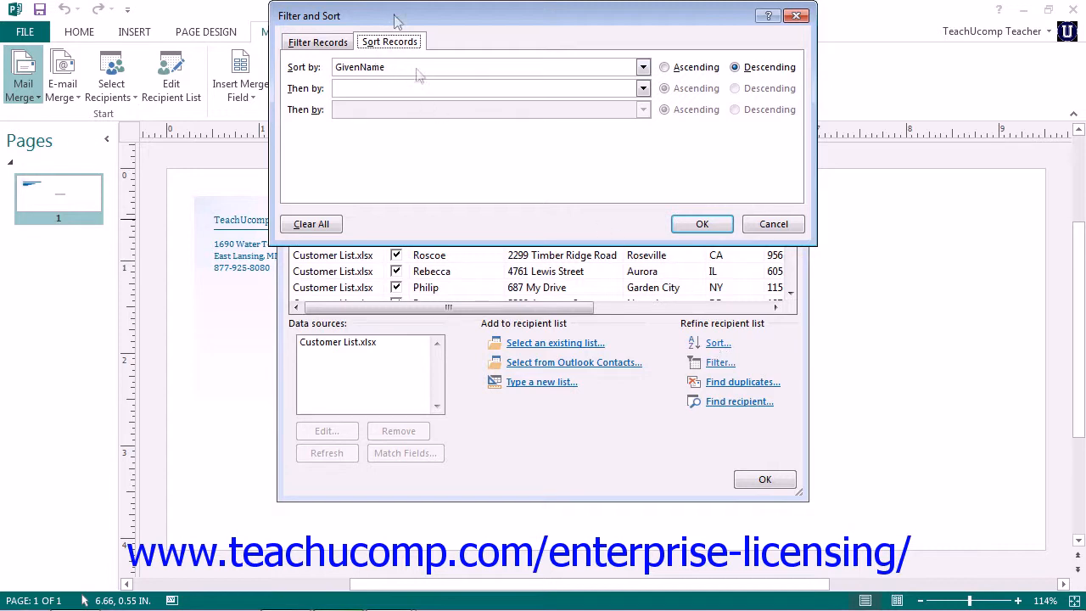
drag(393, 16, 419, 154)
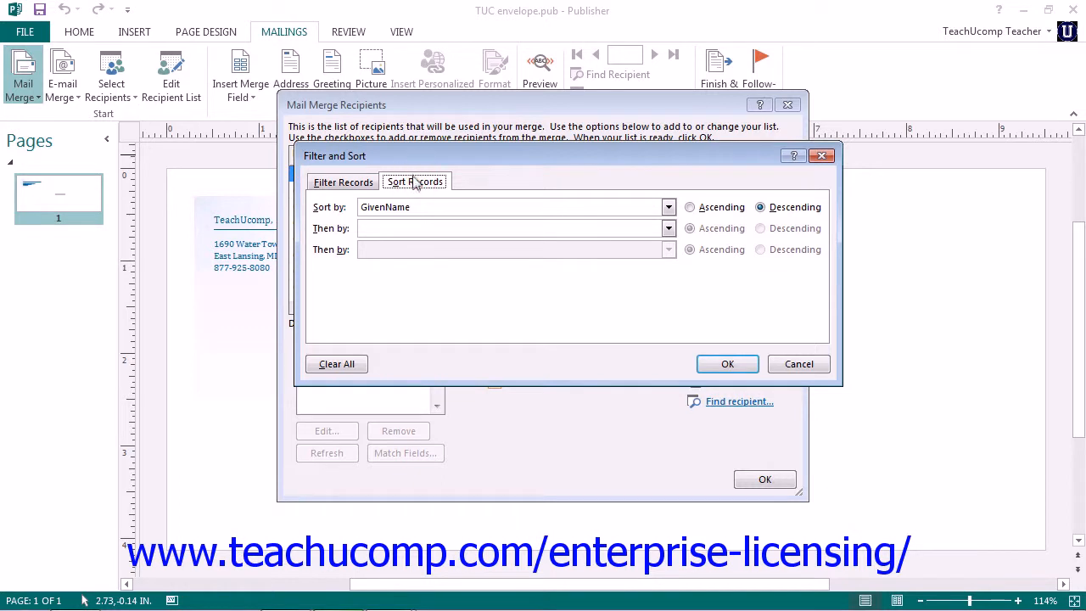
click(337, 366)
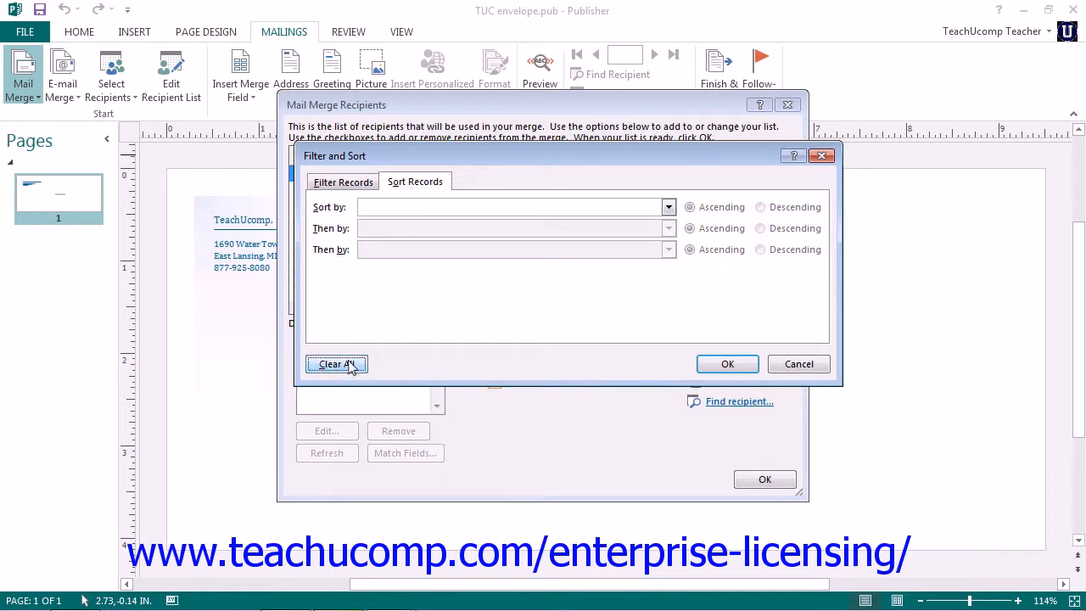
click(352, 184)
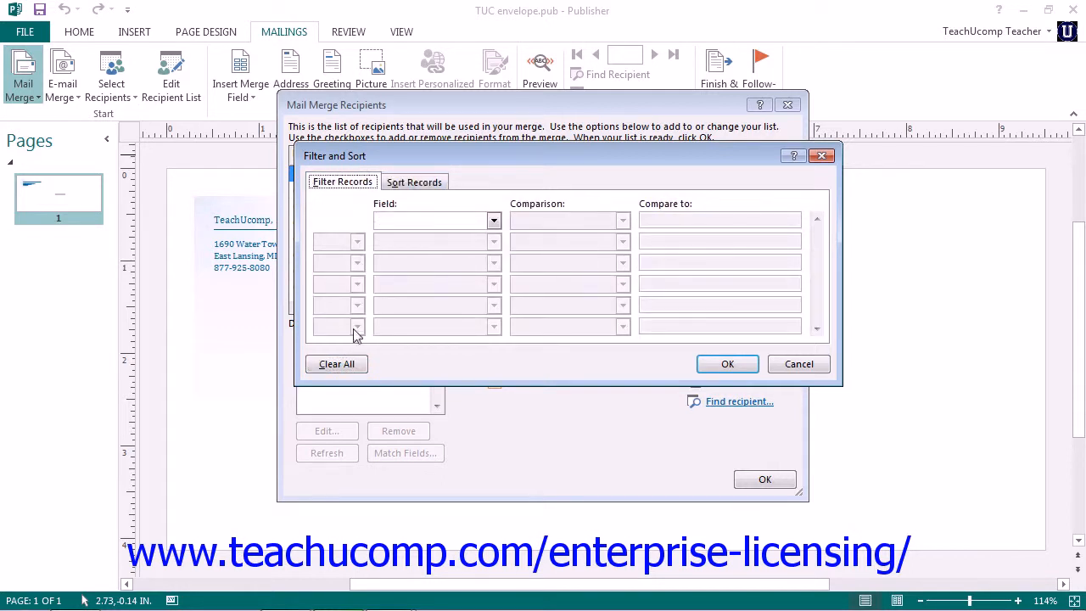
click(354, 366)
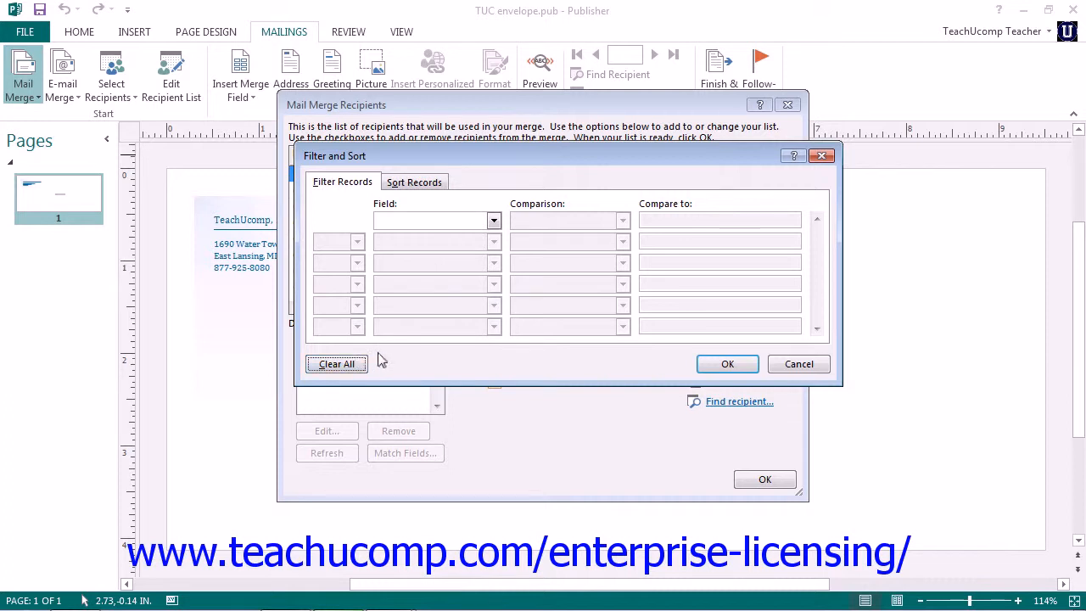
click(727, 363)
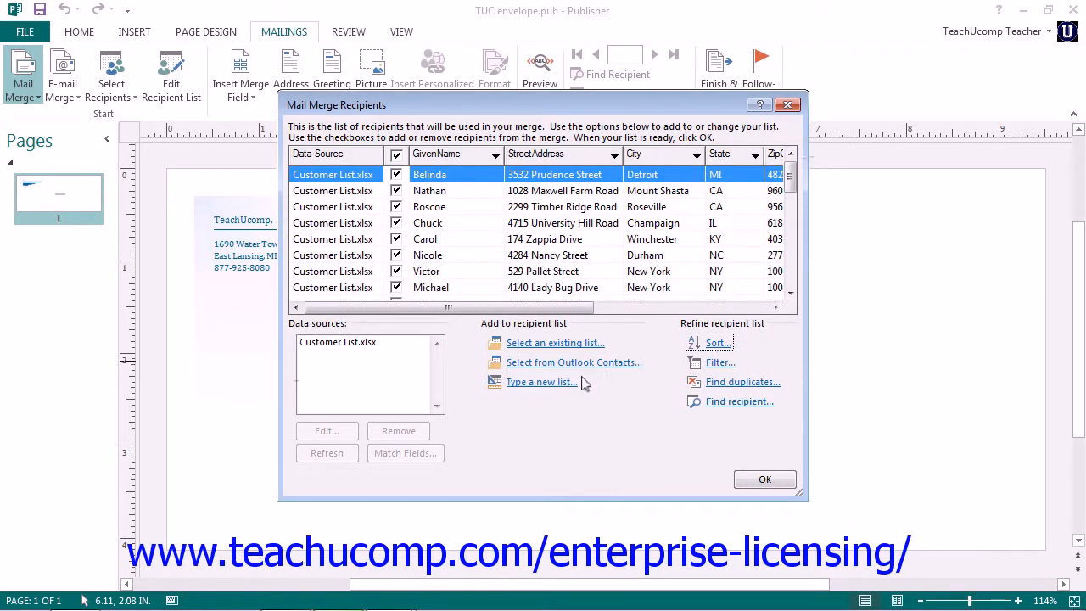
Step: Check the recipient list for duplicate entries and view the options for finding a recipient, leaving both without changes
click(742, 386)
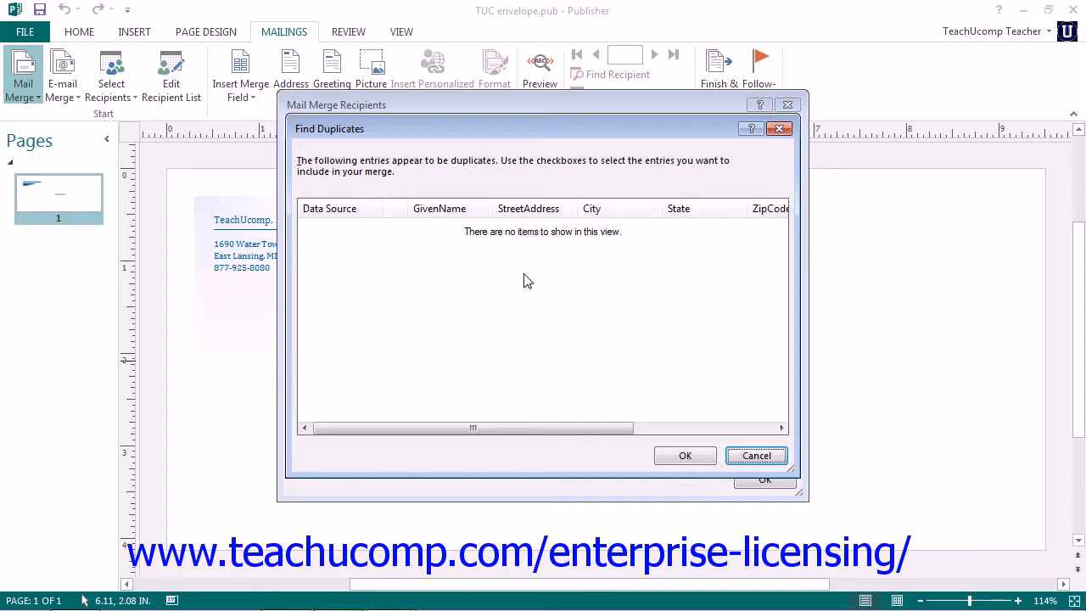
click(756, 456)
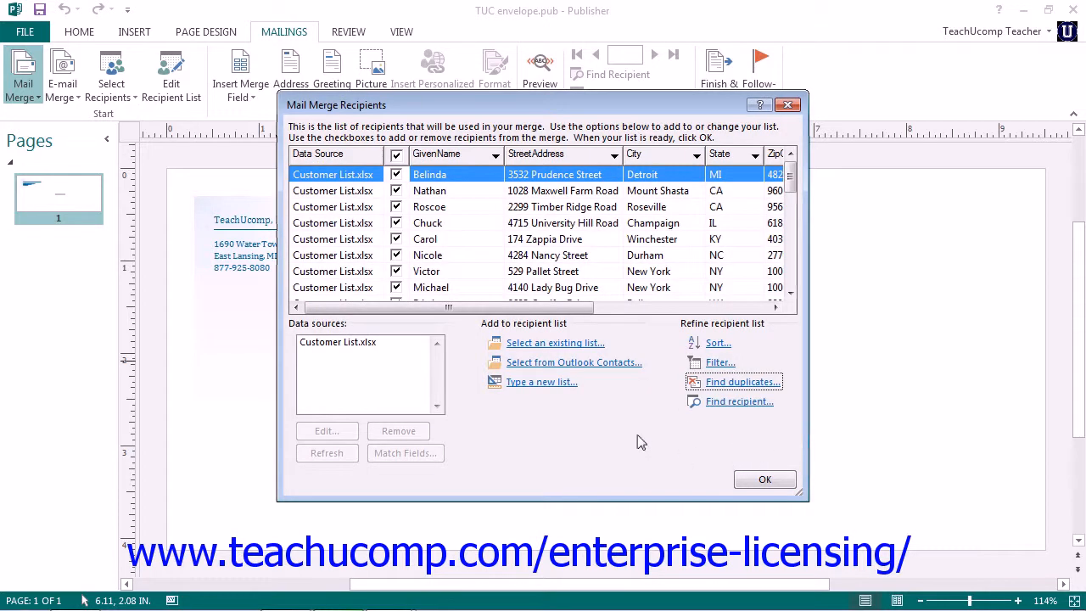
click(739, 402)
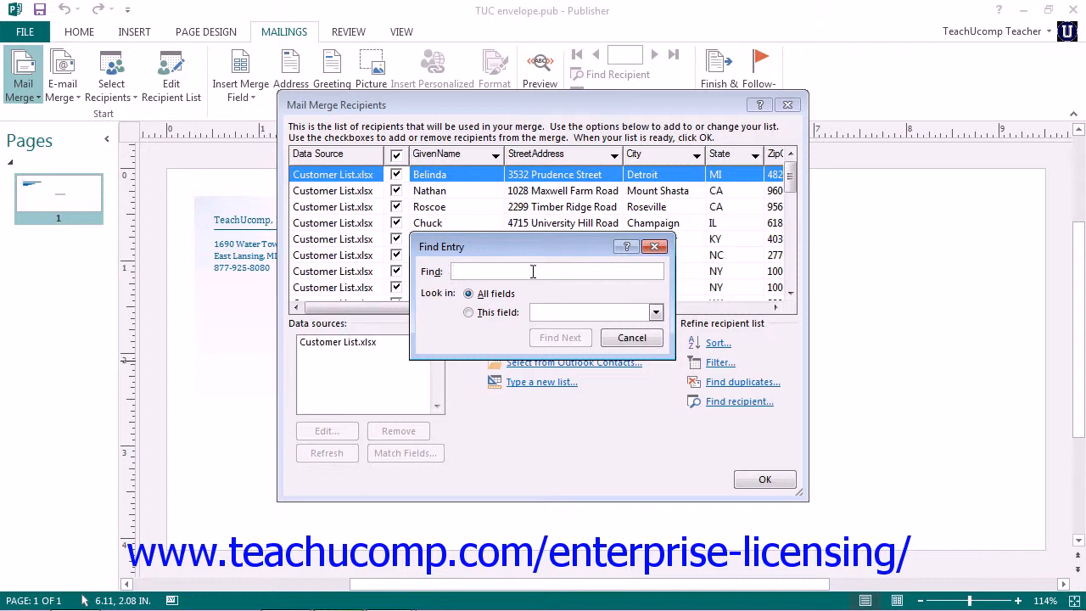
click(653, 339)
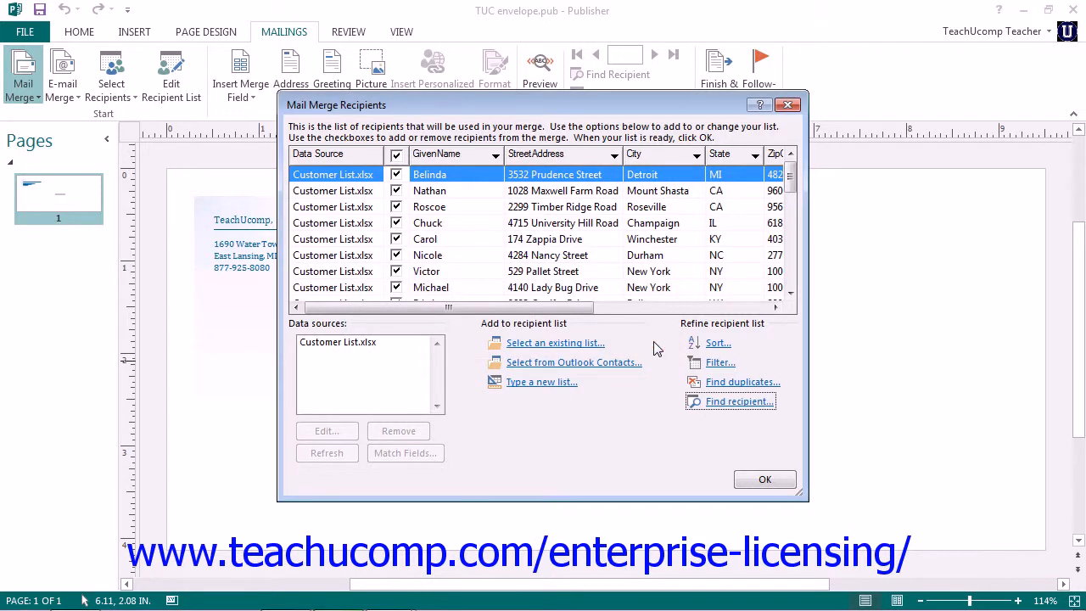
Step: Try to edit the Customer List.xlsx data source, and accept the mail merge recipient list
click(352, 346)
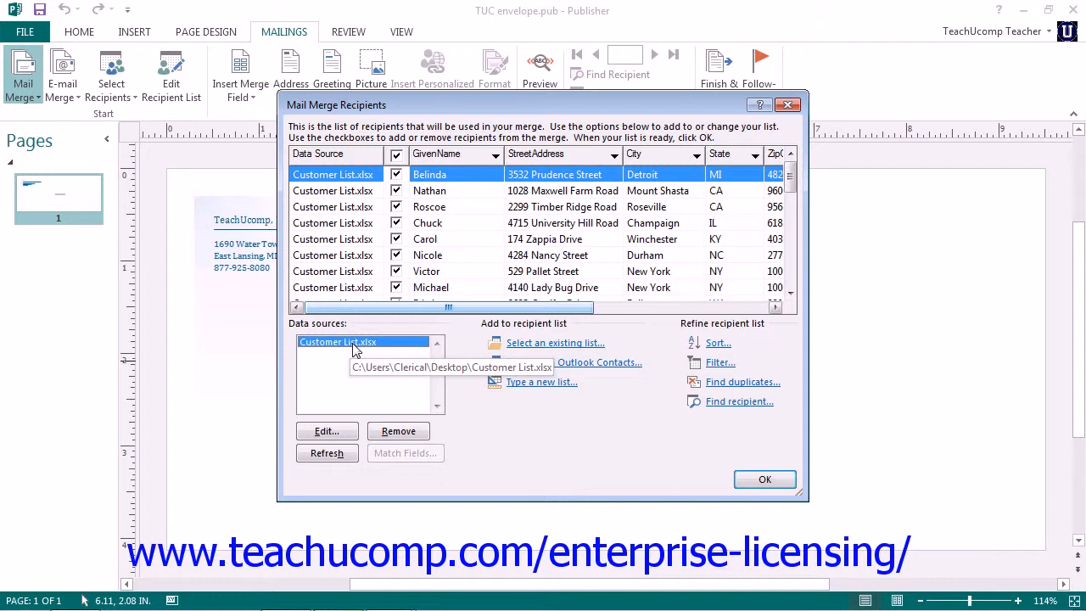
click(331, 434)
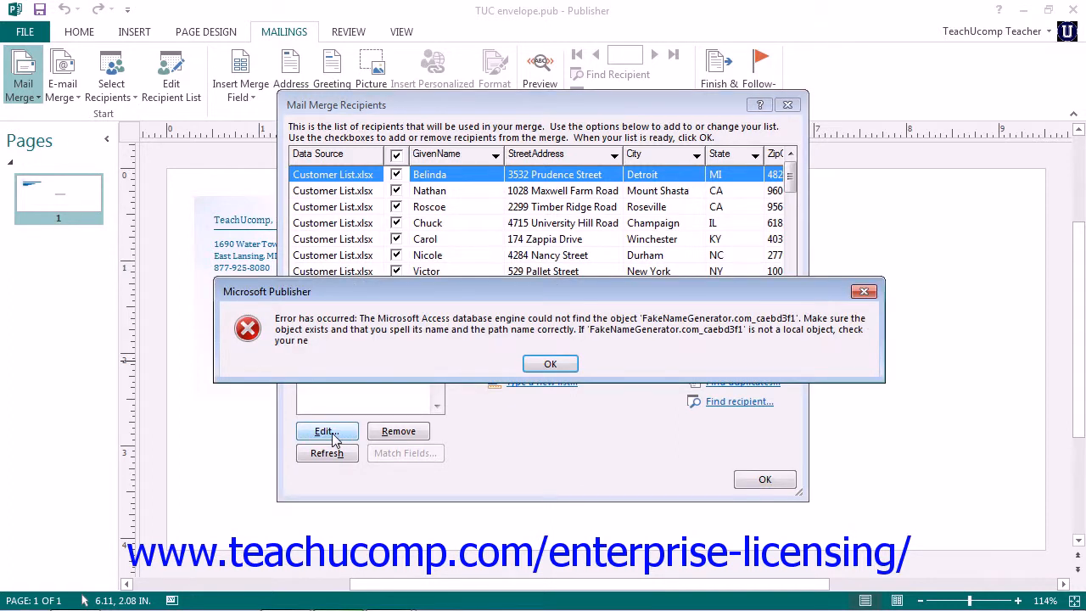
click(549, 364)
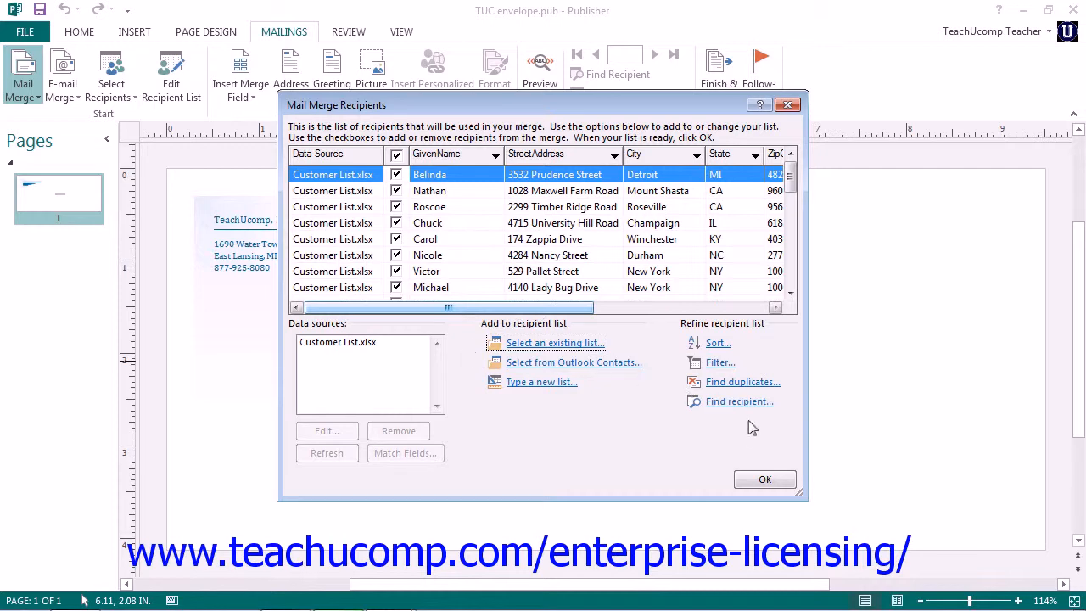
click(771, 478)
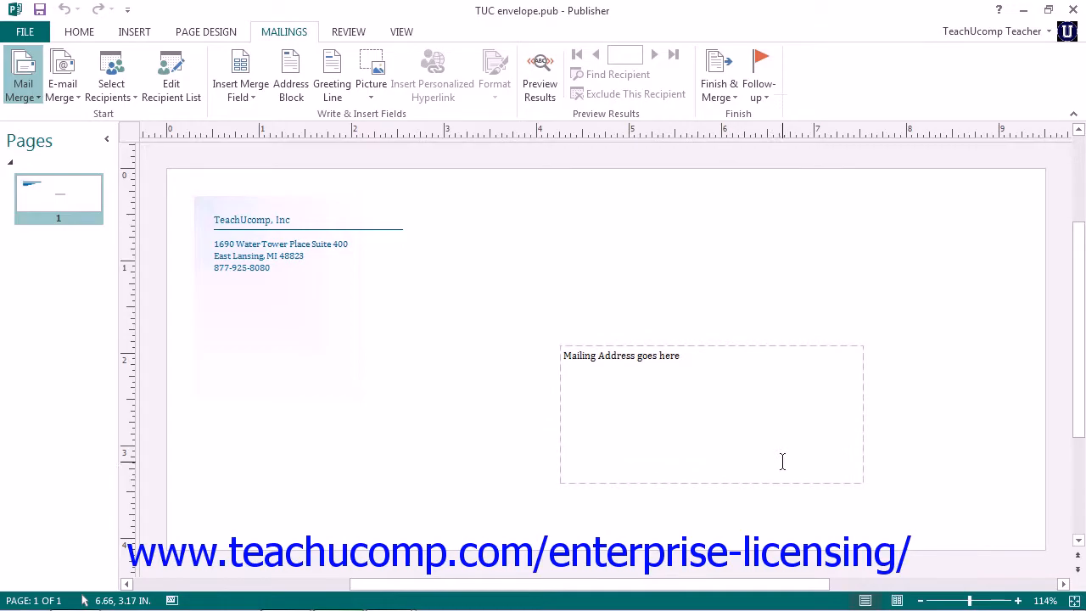